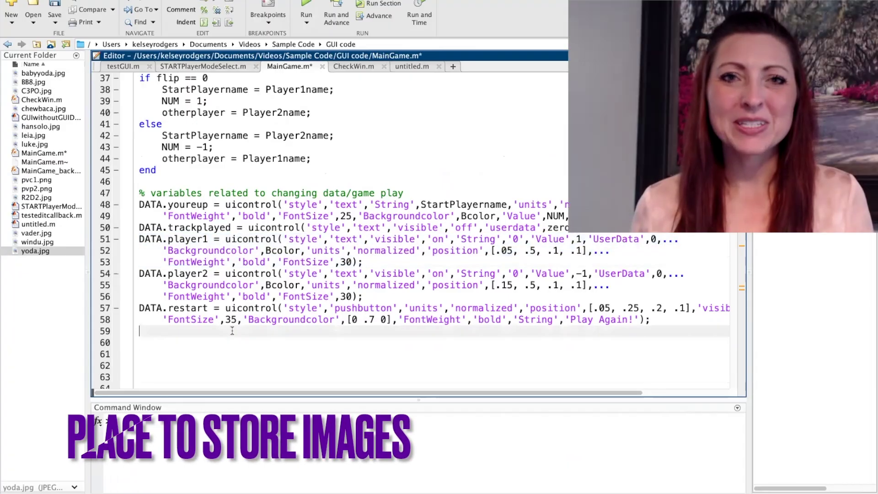
Paste a copy of the player 1 control and trim it into the hidden player1button
text(DATA.player1 = uicontrol('style','text','visible','on','String','0','Value',1,'UserData',0,...     'Backgroundcolor',Bcolor,'units','normalized','position',[.05, .5, .1, .1],...     'FontWeight','bold','FontSize',30);)
click(220, 297)
text(bu)
drag(138, 296, 362, 320)
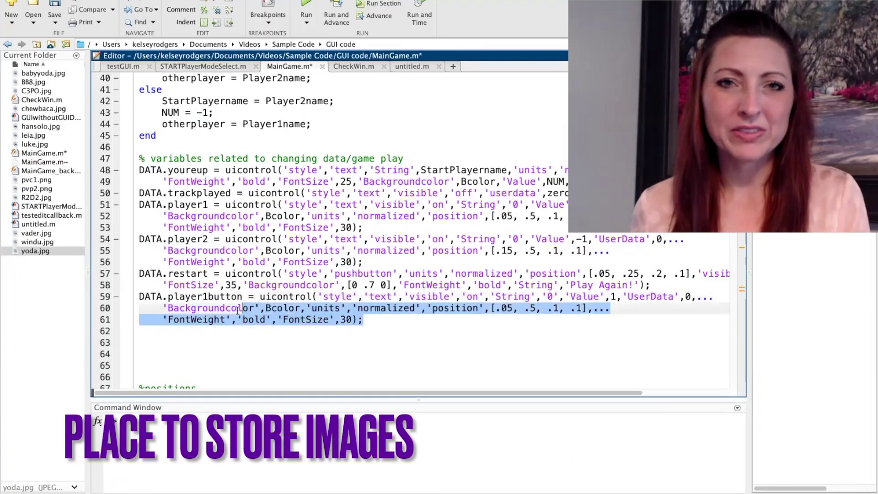
click(397, 297)
text(ff)
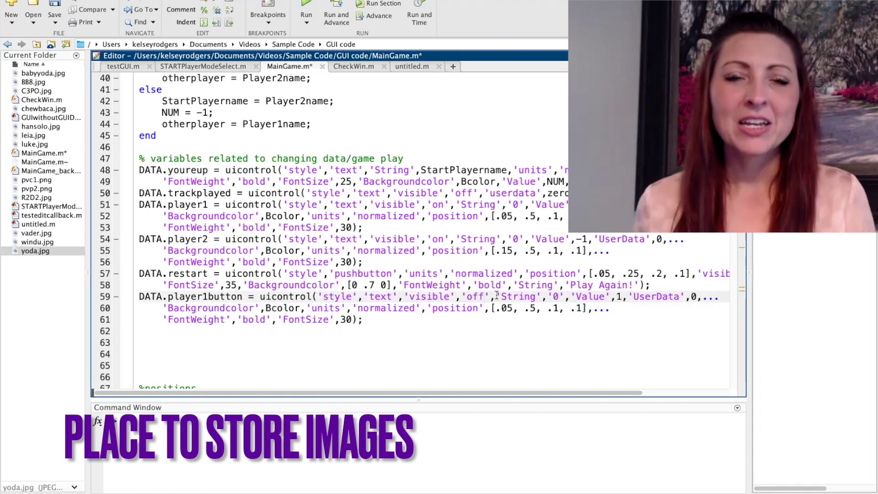
drag(497, 297, 629, 296)
drag(566, 297, 350, 320)
key(BackSpace)
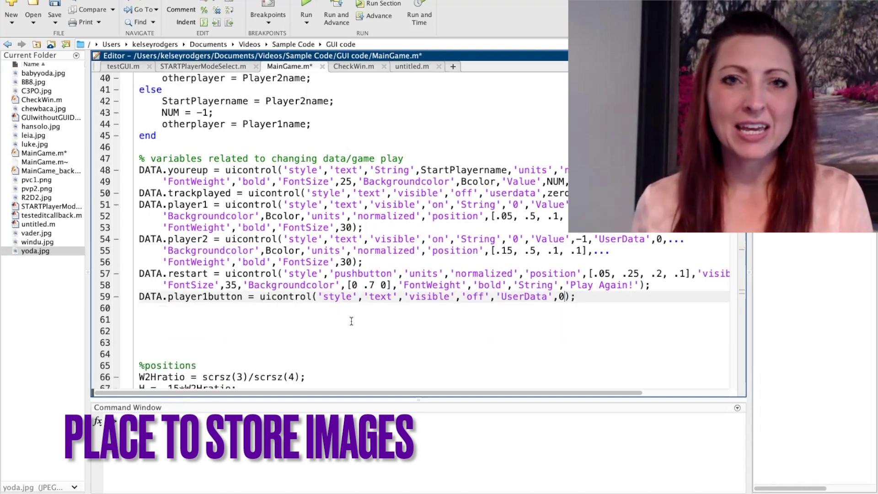
text(pic1)
Duplicate player1button for player 2 and add the player-name String setting to both lines
drag(593, 296, 137, 299)
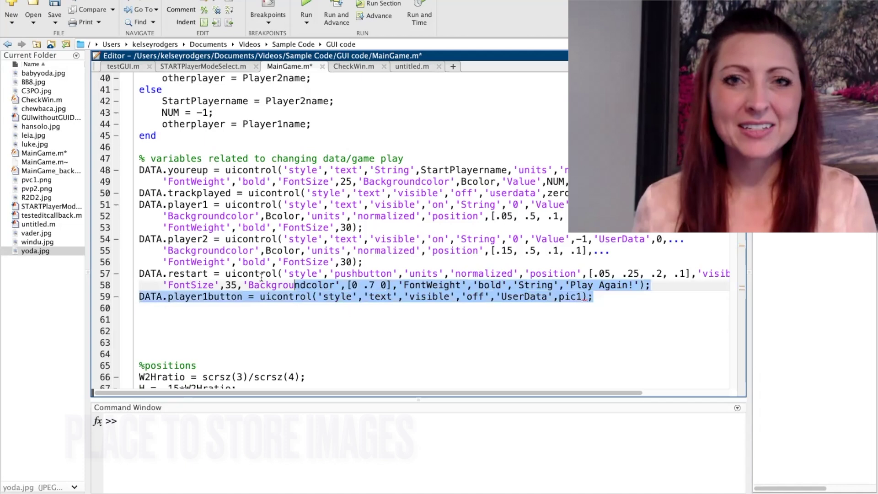
click(626, 297)
key(Return)
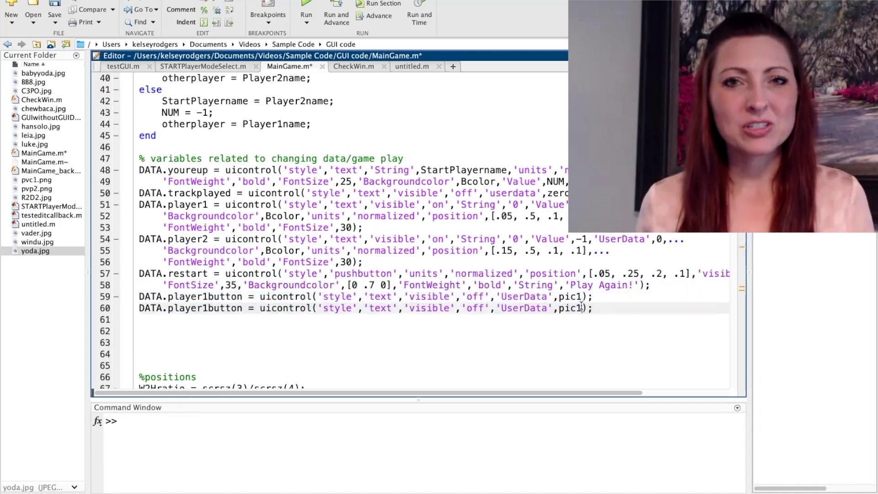
text(2)
drag(370, 169, 505, 169)
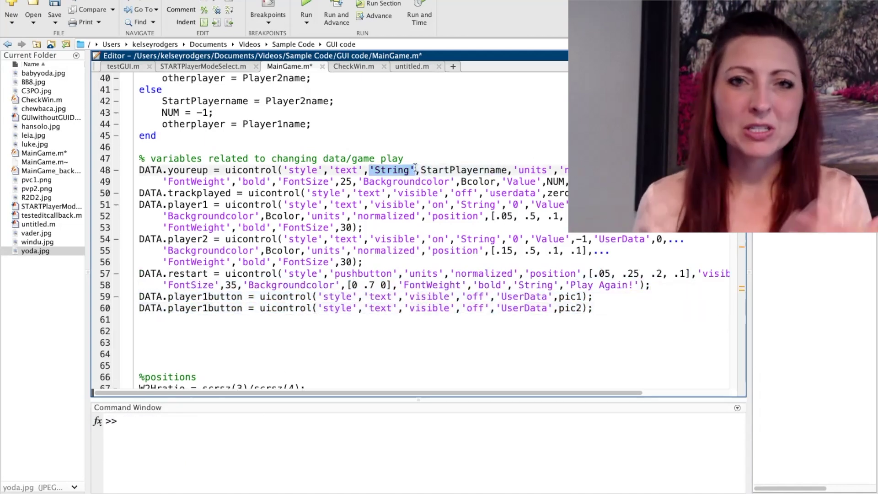
click(498, 296)
text('String',)
text(,)
scroll(530, 295, up, 3)
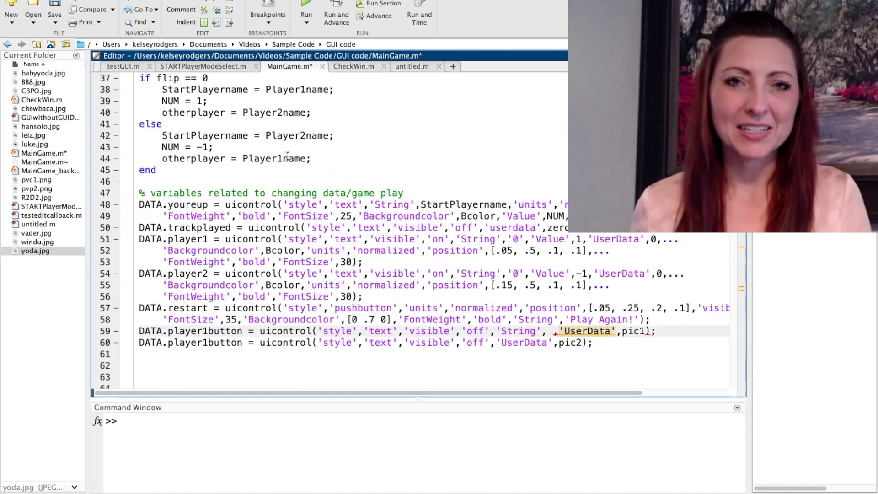
text(Player1name)
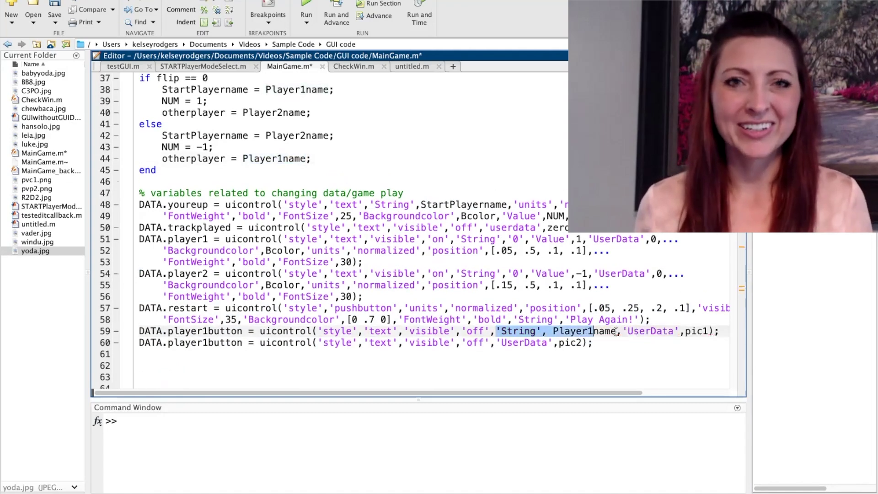
key(ctrl+c)
click(497, 342)
key(ctrl+v)
double_click(585, 343)
text(Player2name)
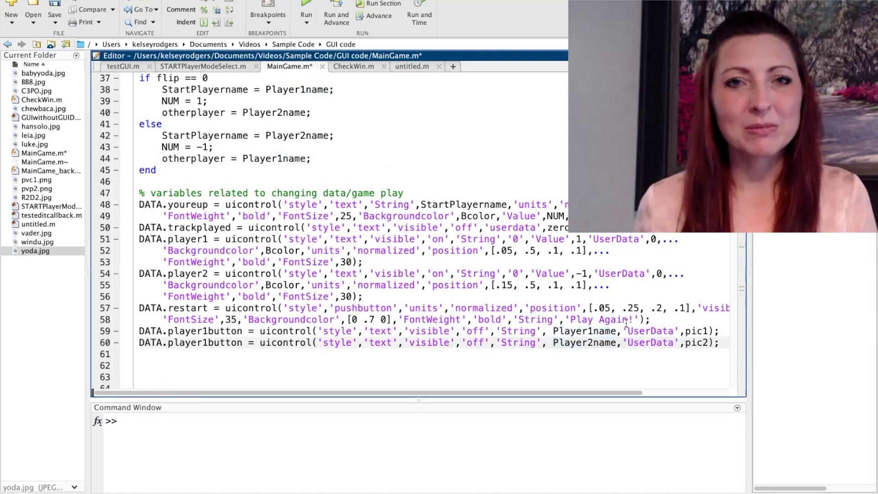
click(676, 320)
key(BackSpace)
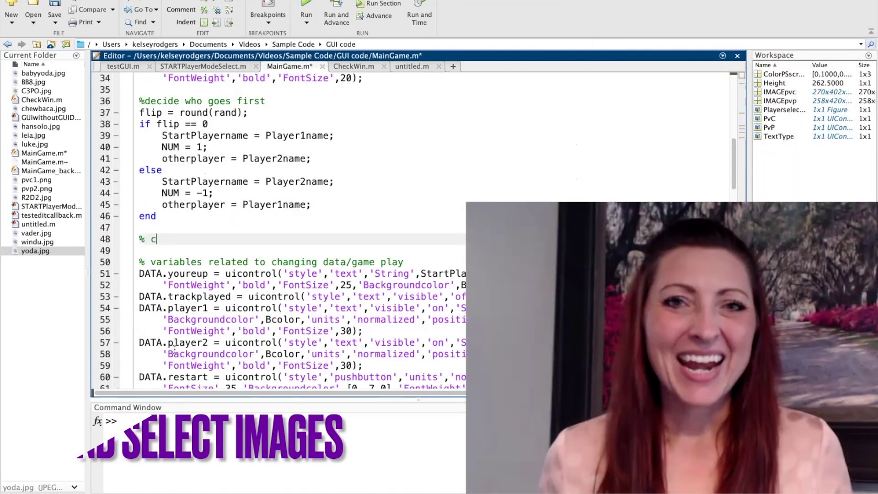
text(reate pictures f)
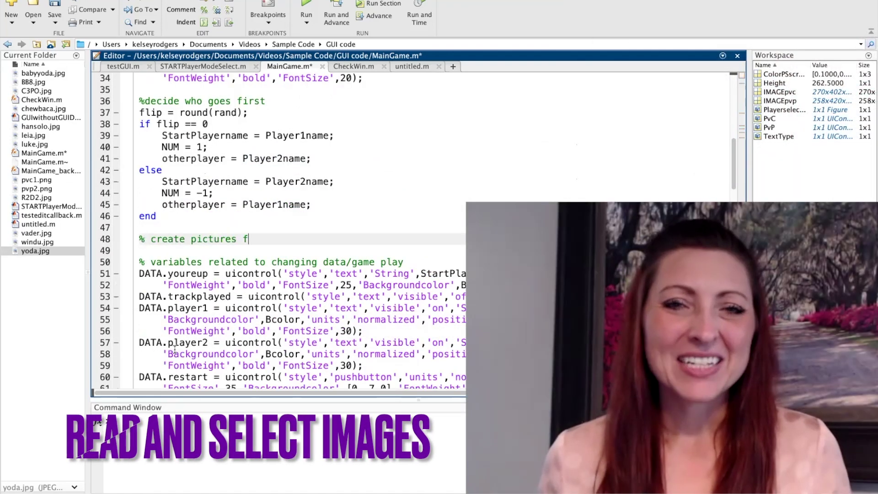
text(or players and computer)
Write the strcmpi Computer block loading a random BB8, C3PO or R2D2 image, then test it with F9
key(Return)
key(Return)
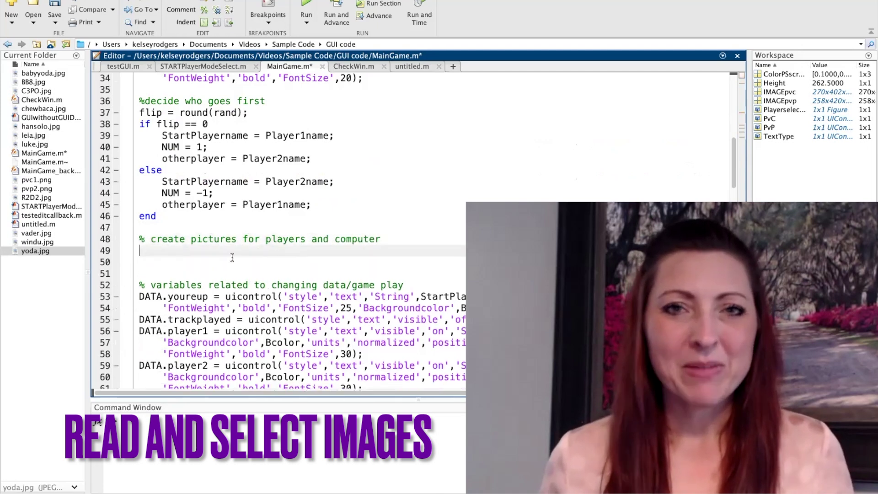
text(%computer player pictures first:)
key(Return)
text(if strcm)
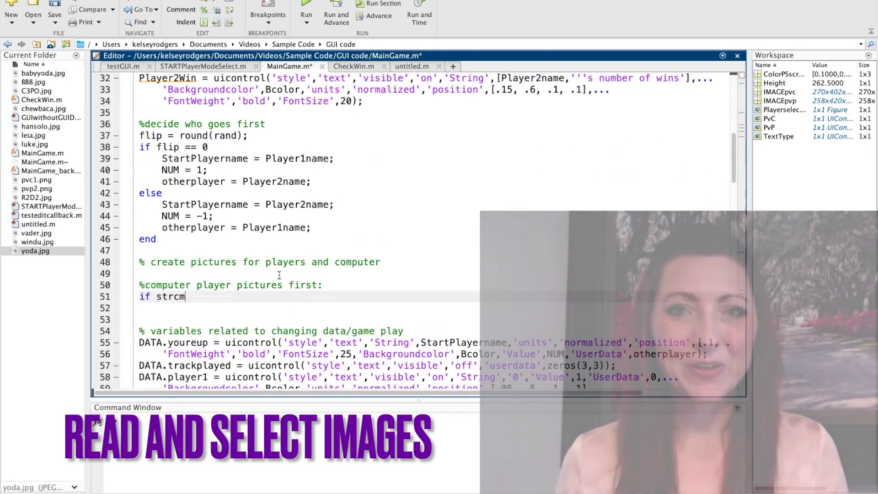
text(pi(Player2name,'Computer'))
key(Return)
key(Return)
text(options = {'BB8','C3PO','R2D2'};)
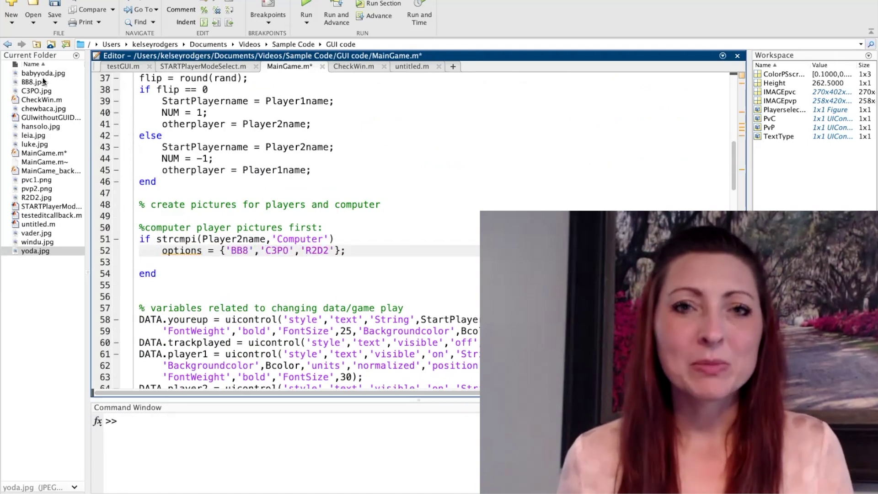
key(Return)
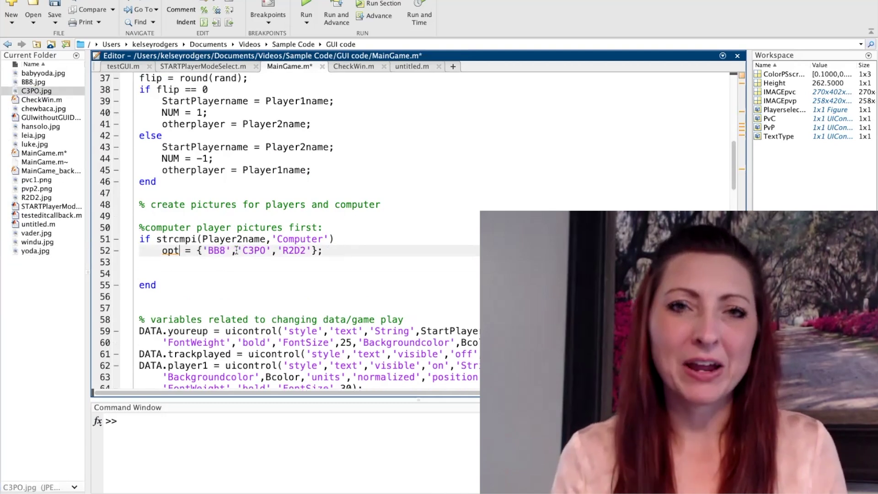
text(PCpic)
scroll(235, 250, down, 5)
scroll(236, 250, down, 2)
scroll(240, 143, up, 2)
key(Down)
key(Down)
text(pic2 )
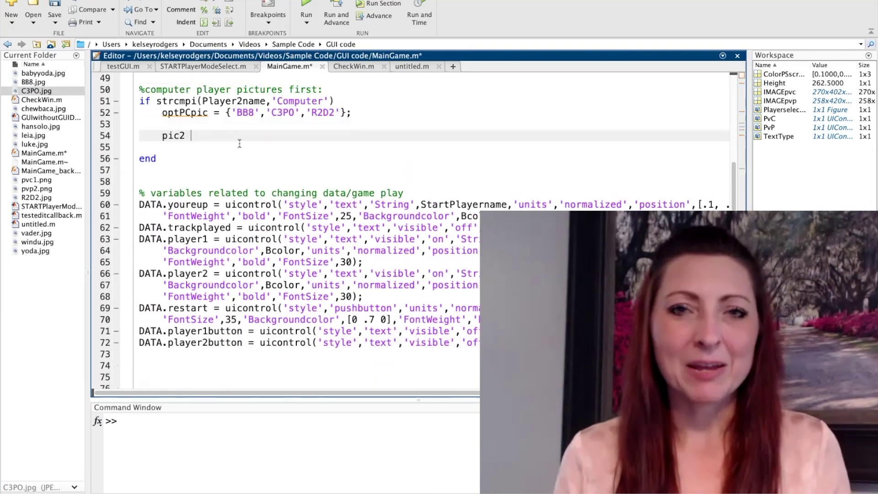
text(name)
text(name);)
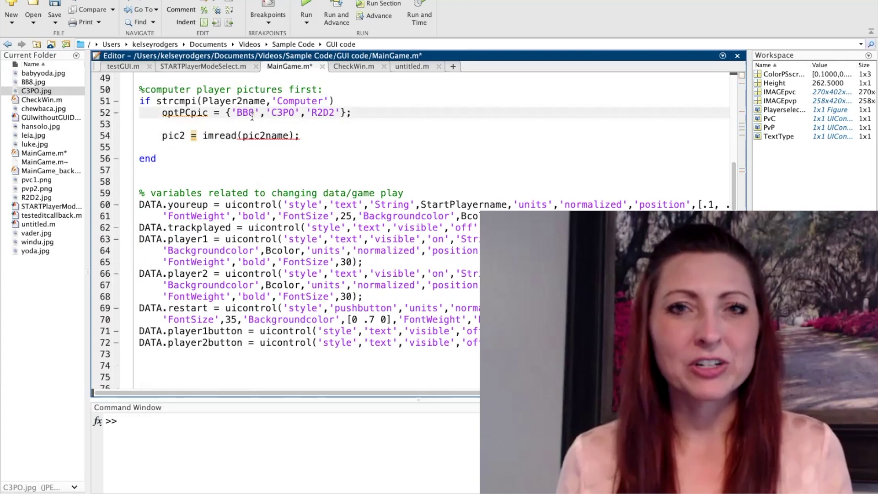
key(Home)
key(Return)
key(Up)
text(pic2)
text(('%)
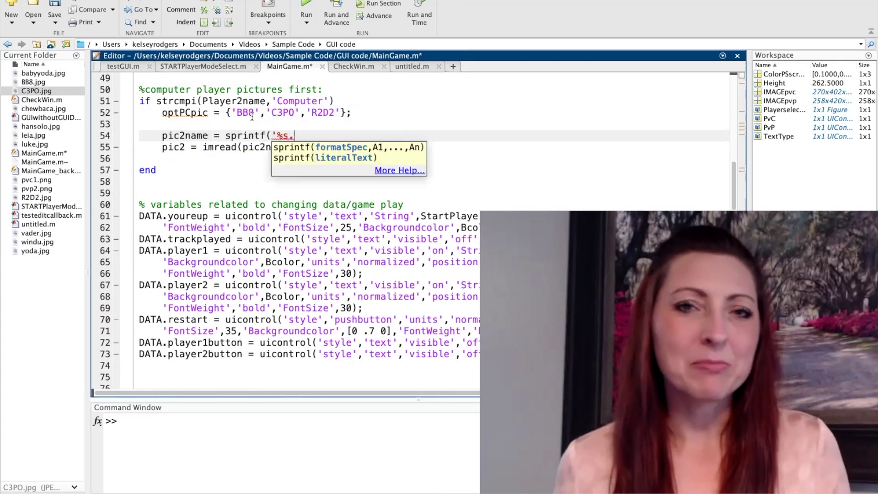
text(,))
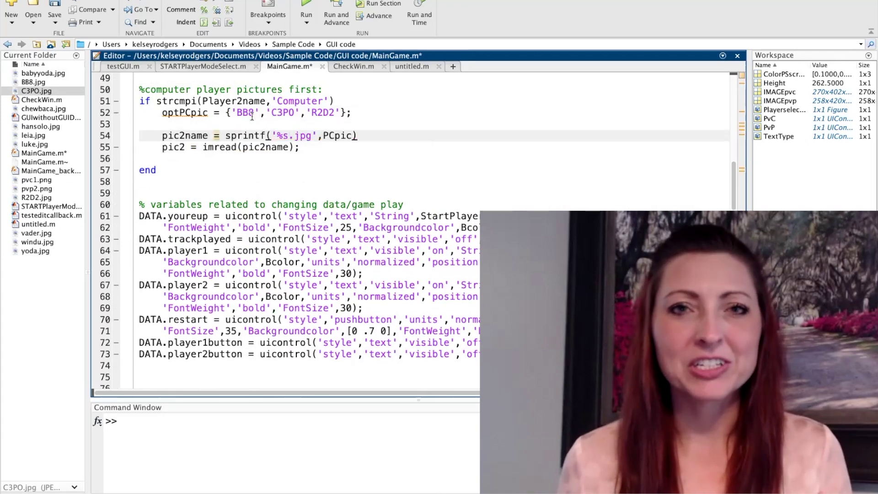
text(;)
key(Up)
text(PCpic = optPCpic{)
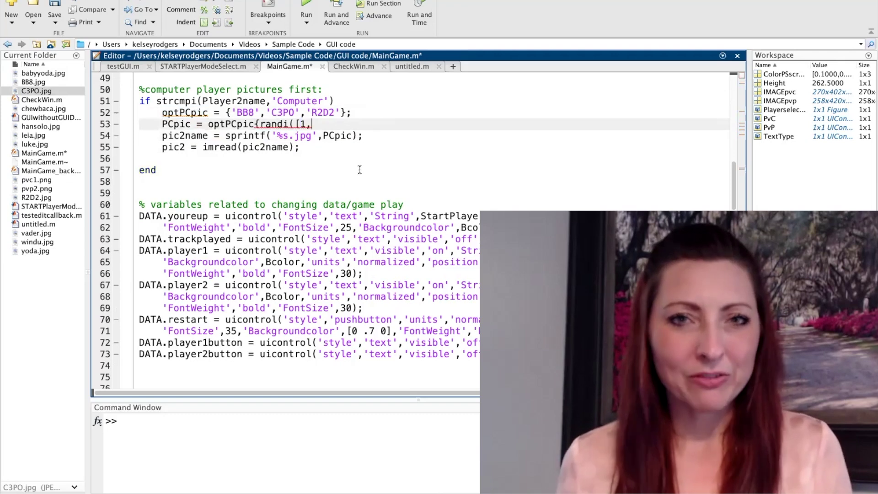
text(3])};)
drag(162, 113, 299, 147)
key(F9)
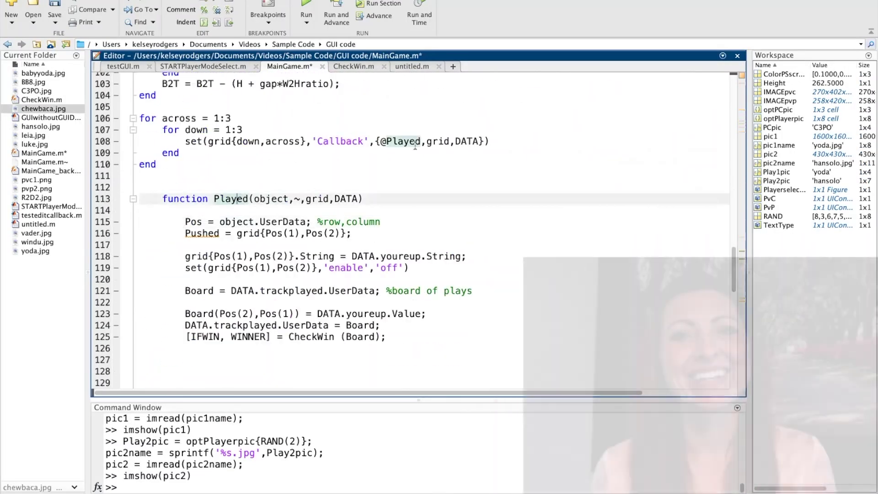
scroll(414, 145, down, 9)
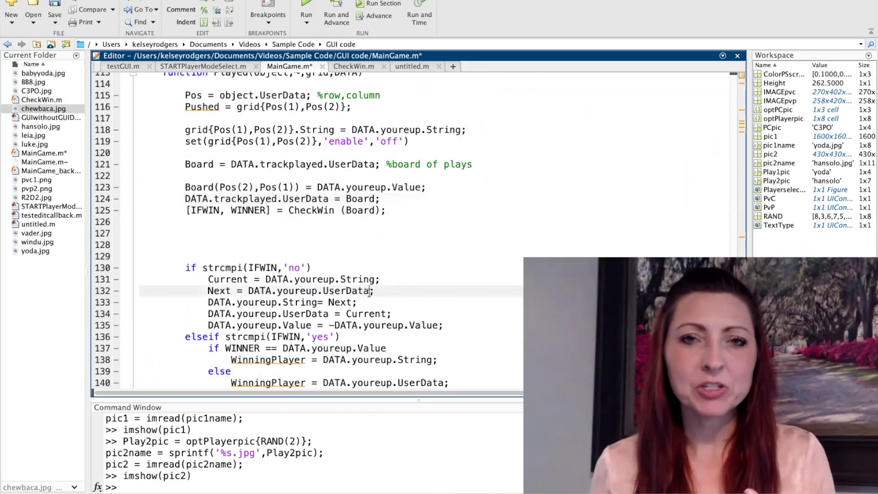
scroll(364, 223, up, 3)
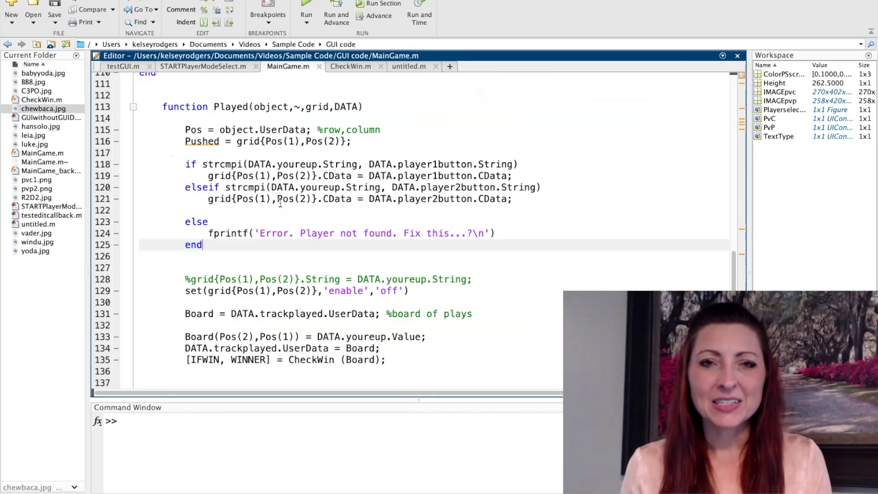
scroll(279, 198, up, 1)
Swap CData for UserData on lines 119 and 121, save, and inspect DATA.player1button
click(400, 188)
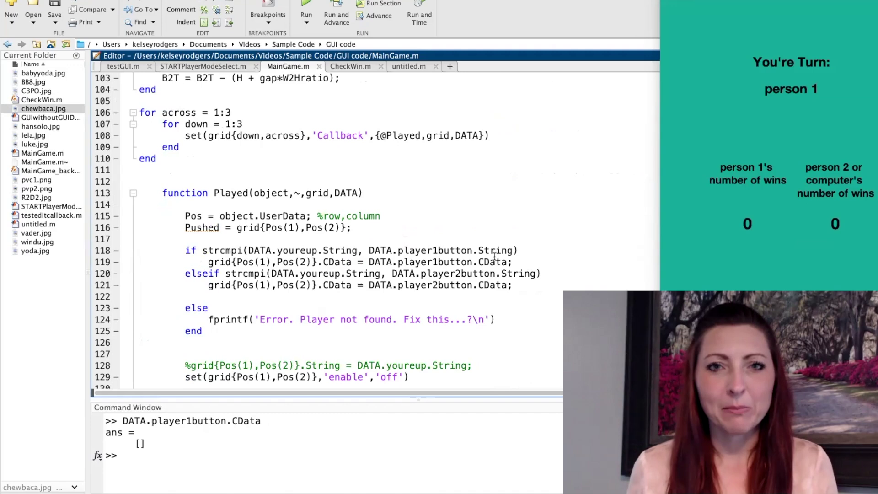
double_click(494, 261)
text(User)
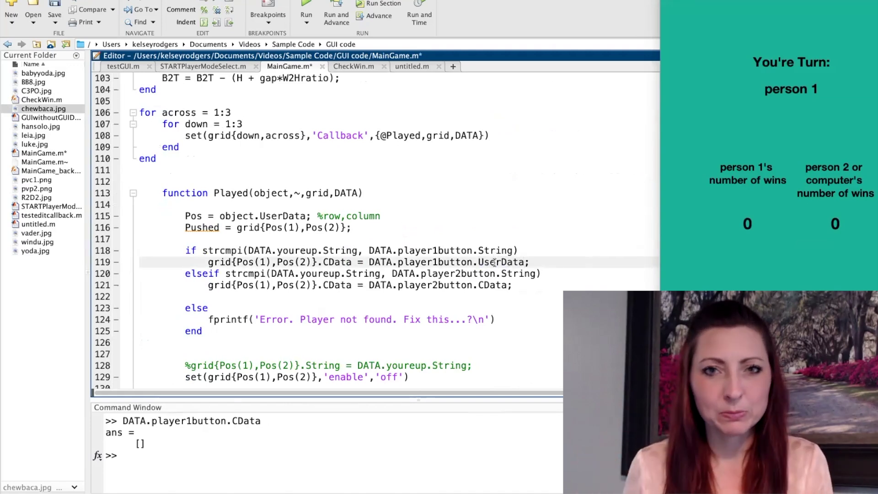
double_click(494, 283)
text(User)
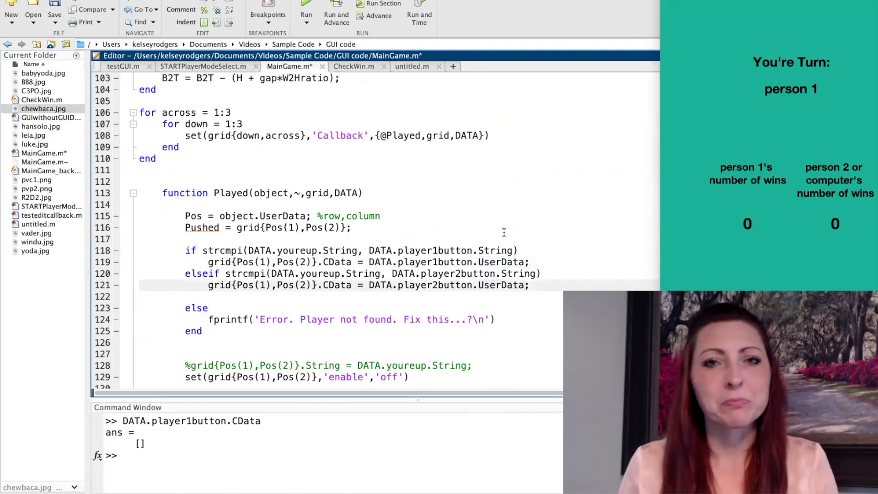
key(ctrl+s)
click(347, 423)
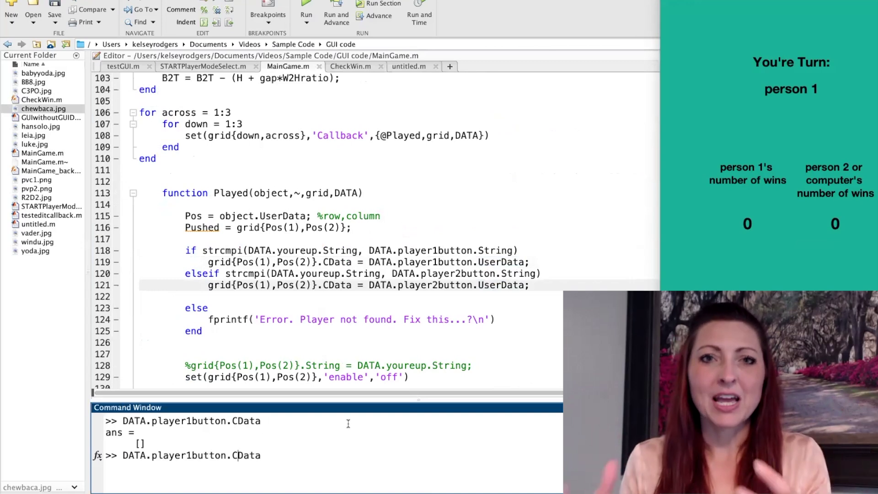
key(Return)
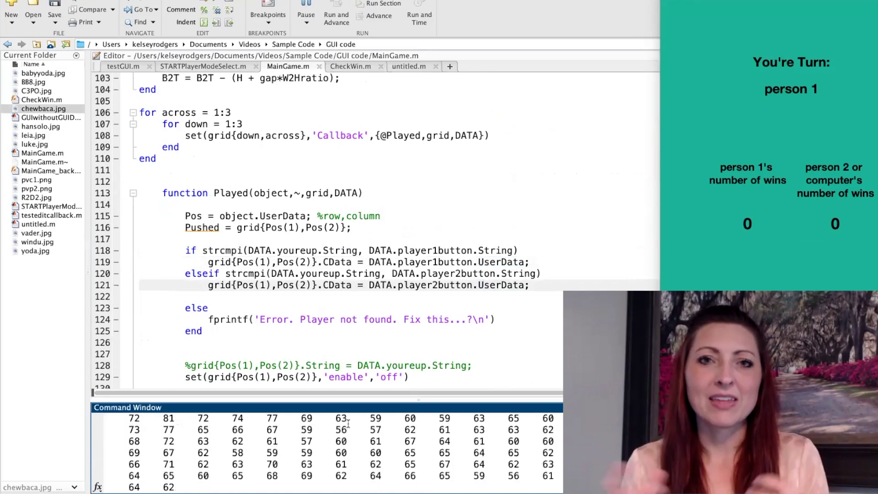
Start a game against the computer and win the first round in the bottom-right cell
click(446, 342)
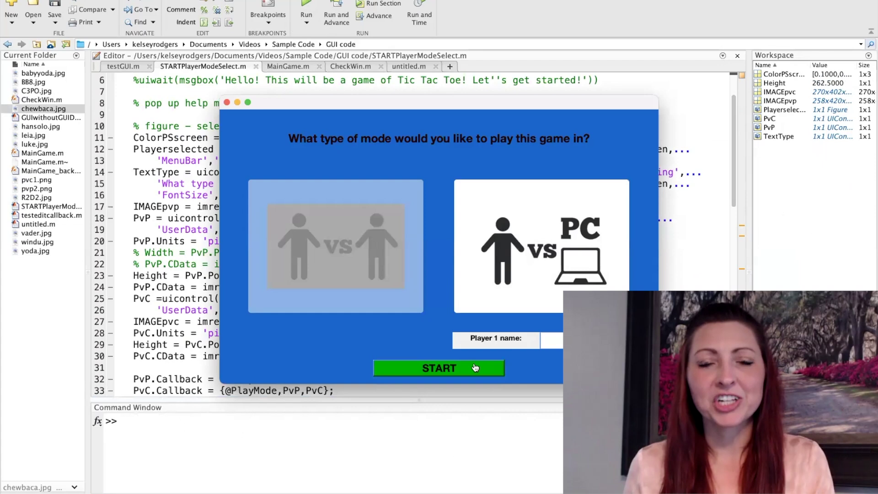
click(473, 368)
click(371, 155)
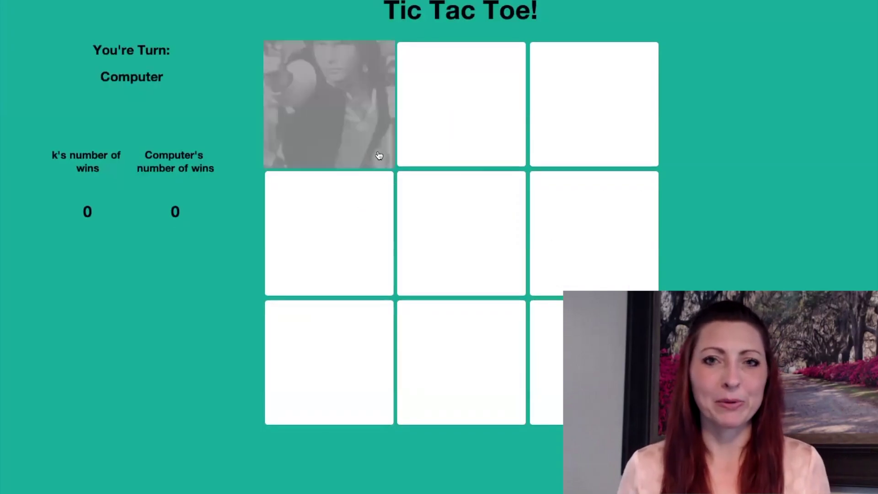
click(465, 229)
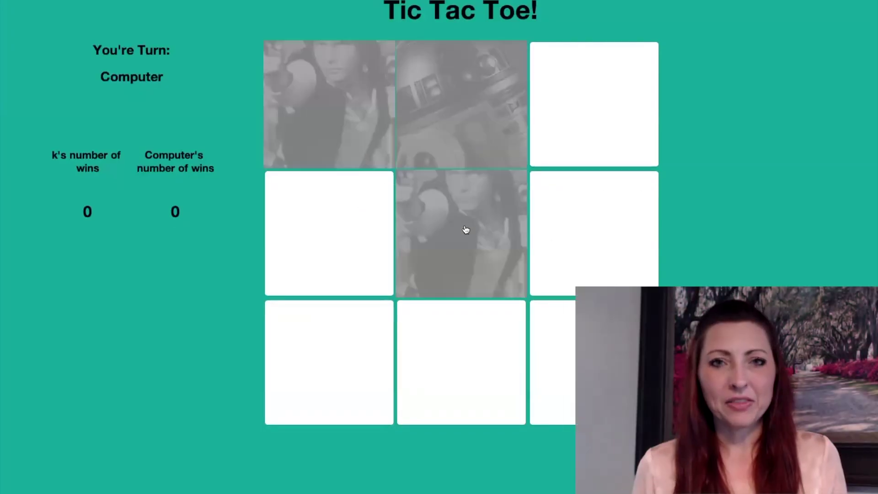
click(463, 330)
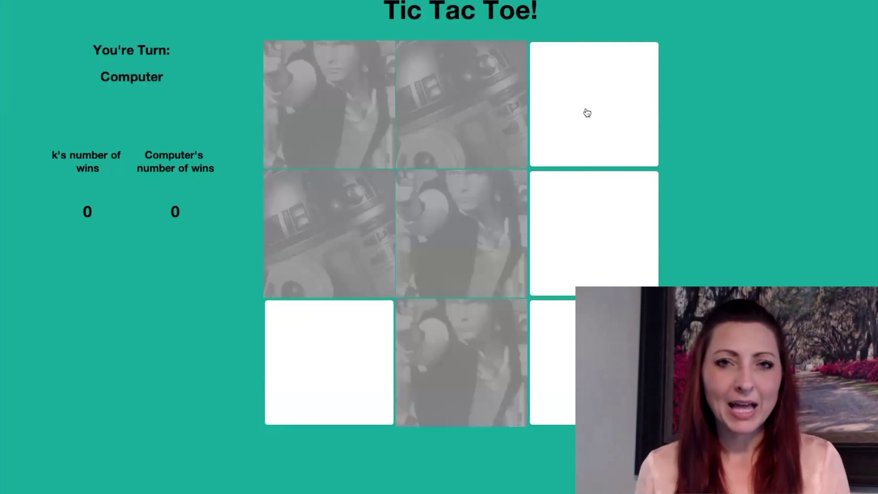
click(370, 360)
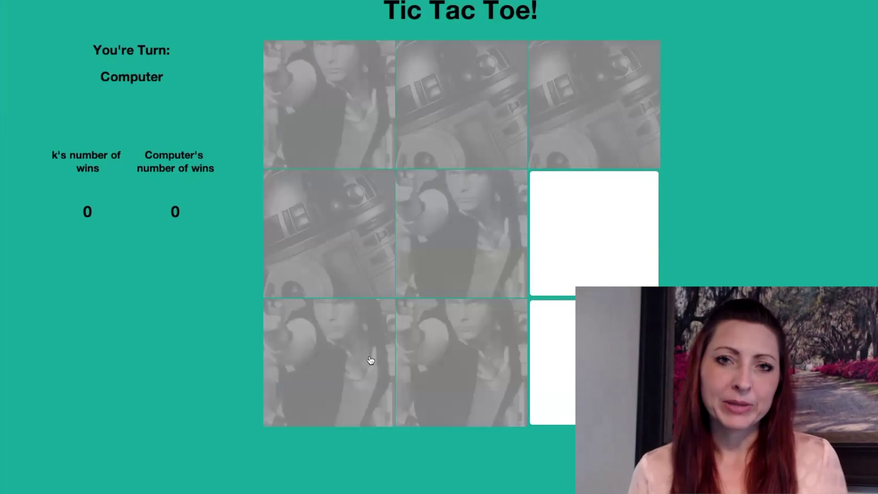
click(569, 322)
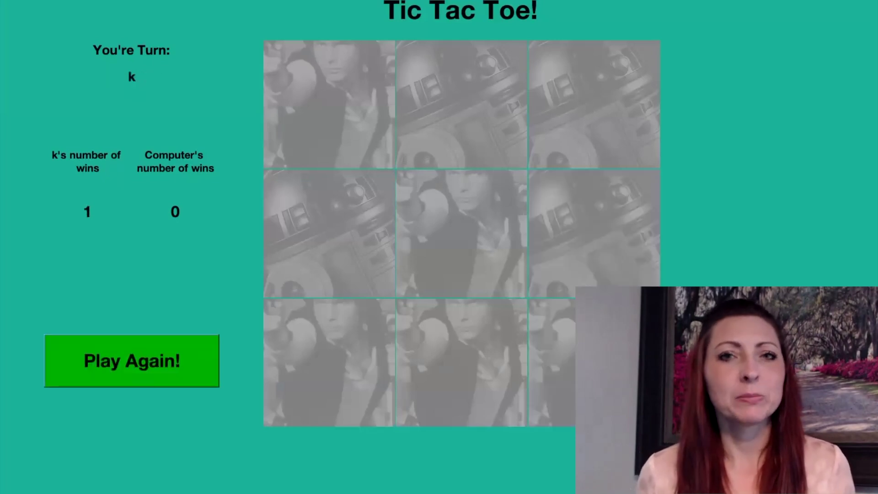
Win two more rounds, via the bottom-left and bottom-middle cells
click(199, 362)
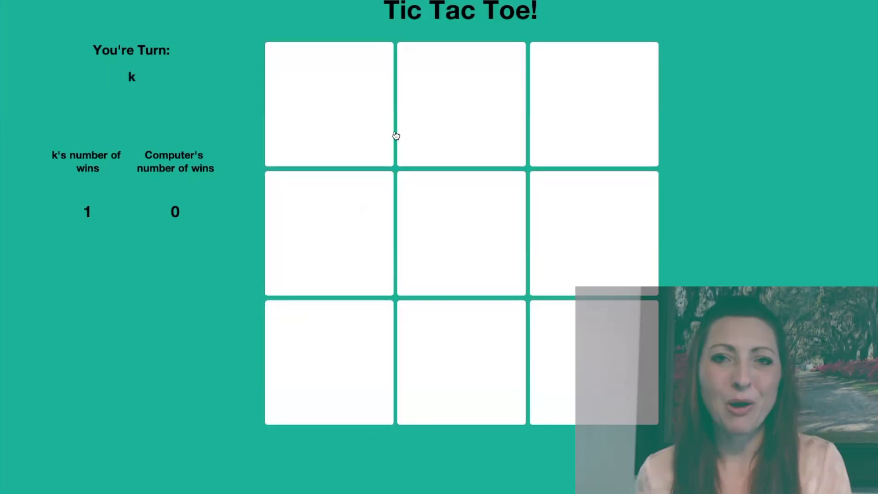
click(384, 134)
click(336, 231)
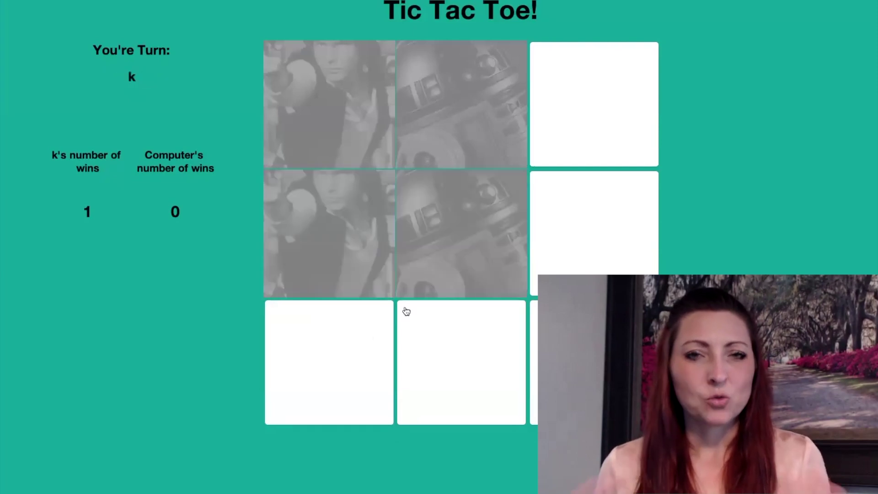
click(374, 339)
click(171, 356)
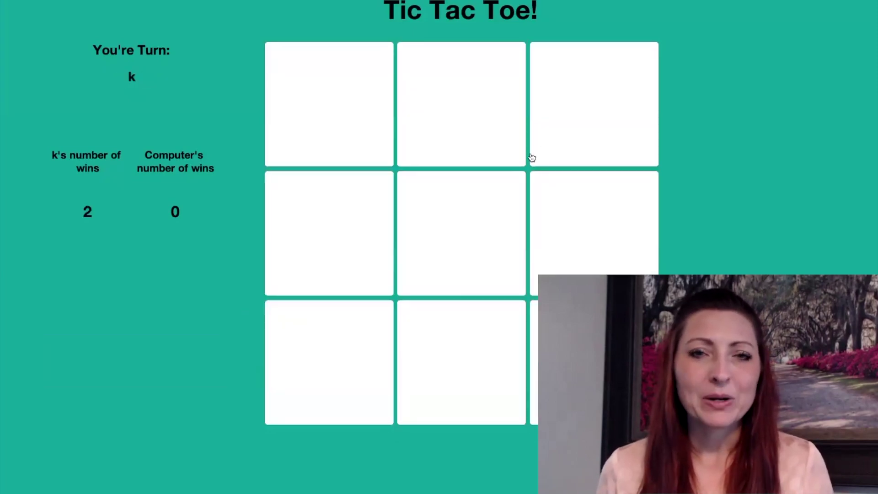
click(485, 138)
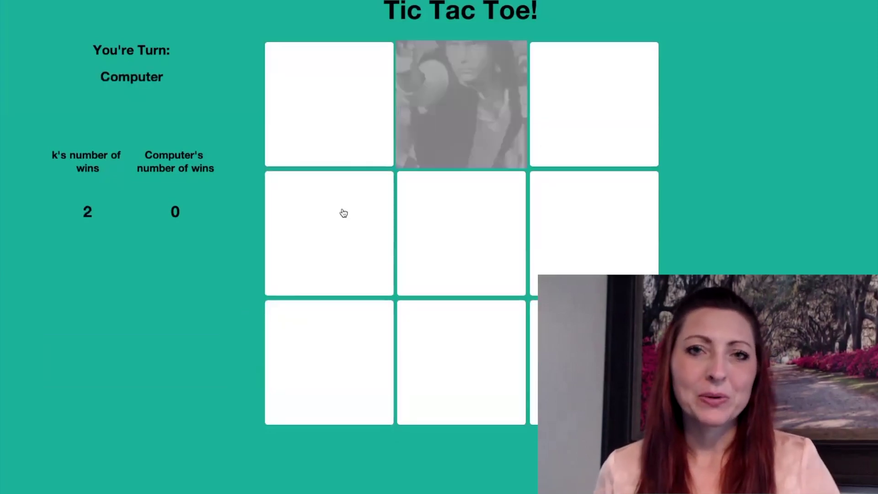
click(425, 240)
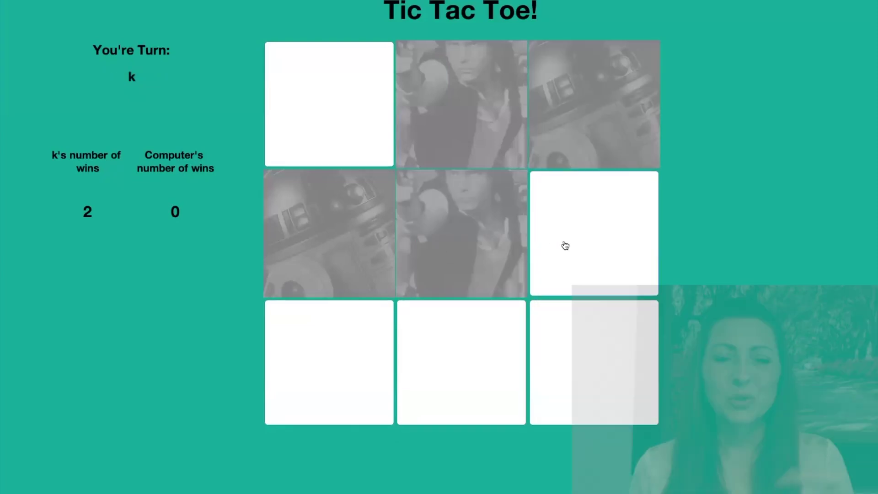
click(564, 245)
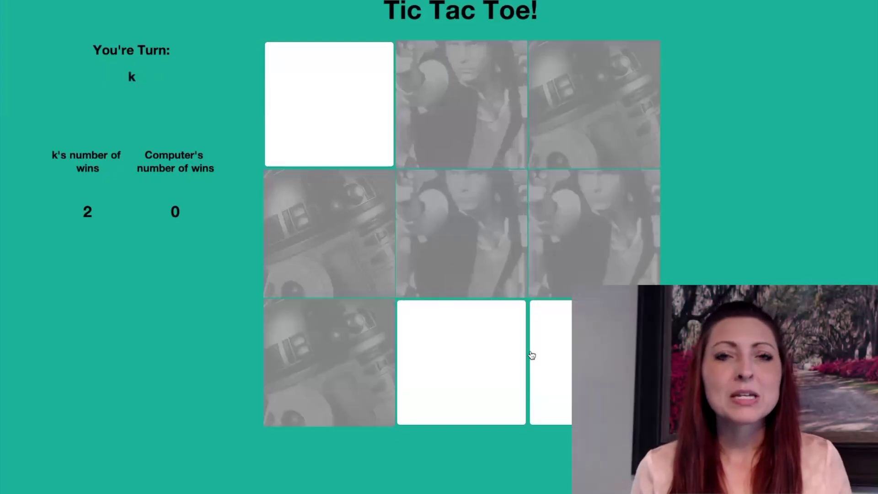
click(495, 352)
Play a fourth round that the computer wins, leaving the tally at 3 to 1
click(207, 376)
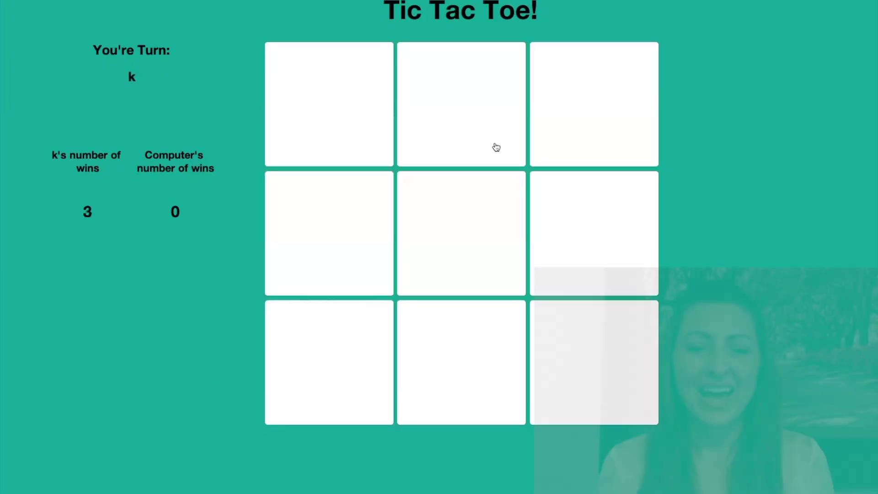
click(480, 142)
click(451, 219)
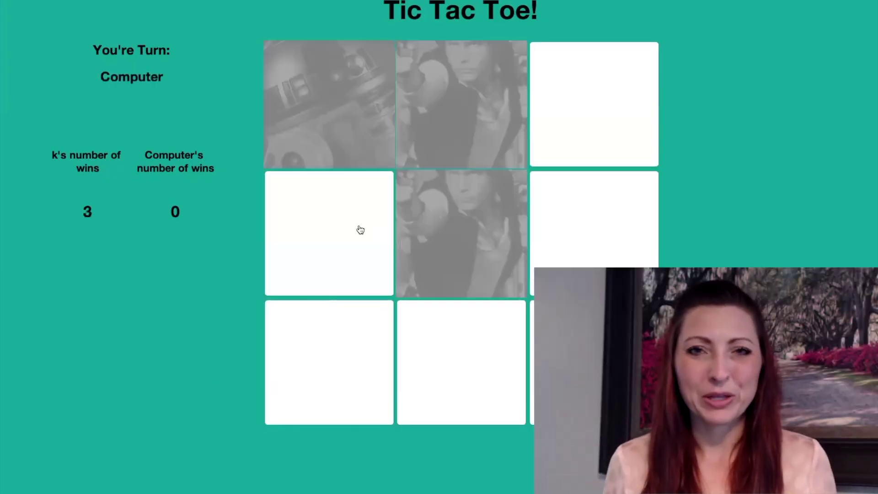
click(588, 237)
click(375, 344)
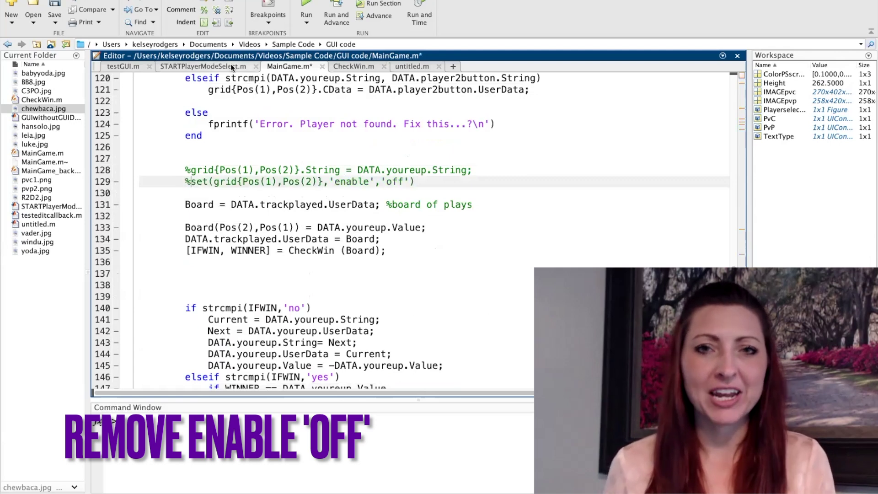
Save MainGame.m, run STARTPlayerModeSelect.m, and choose the computer opponent
click(234, 67)
click(306, 8)
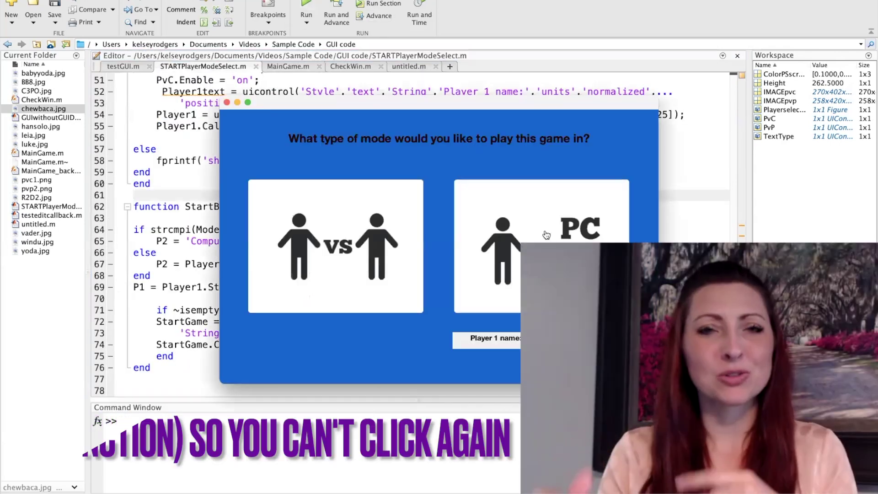
click(545, 235)
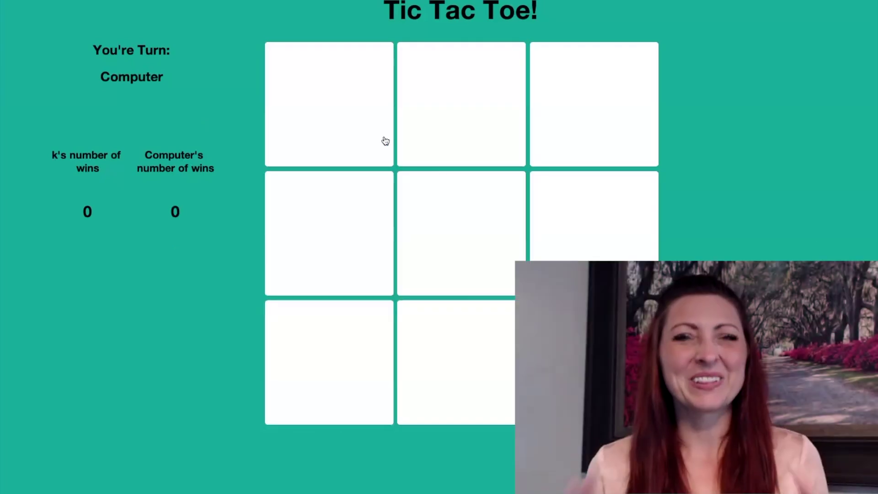
Place Baby Yoda in the top-middle and centre cells of the new round
click(450, 155)
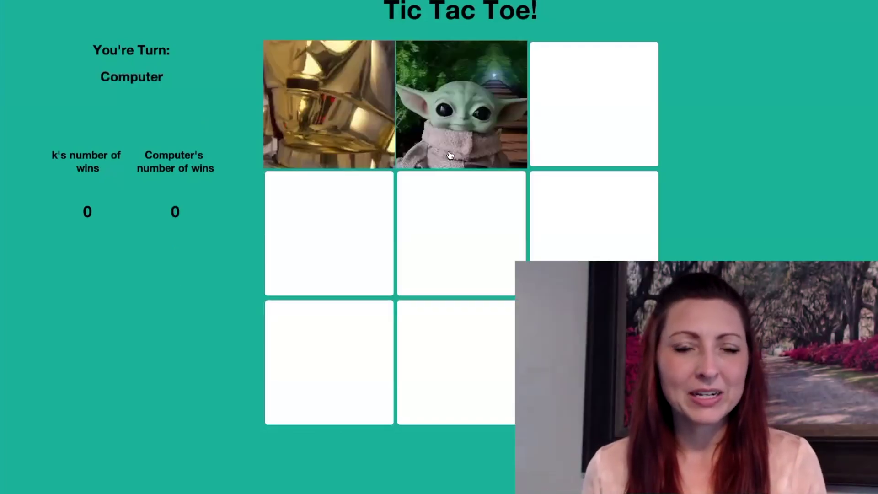
click(452, 249)
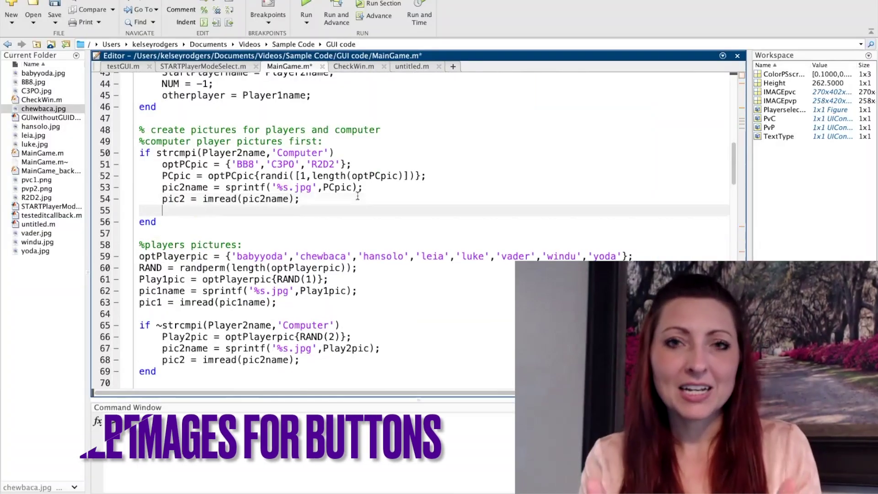
Add a line after the image read and evaluate the screen-size line to inspect scrsz
key(End)
key(Return)
text(pic2 = )
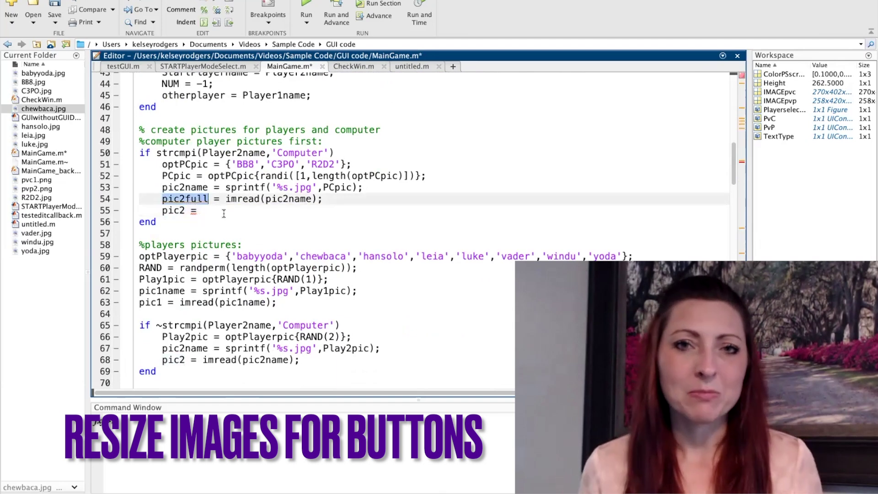
text(resize(pic2full,)
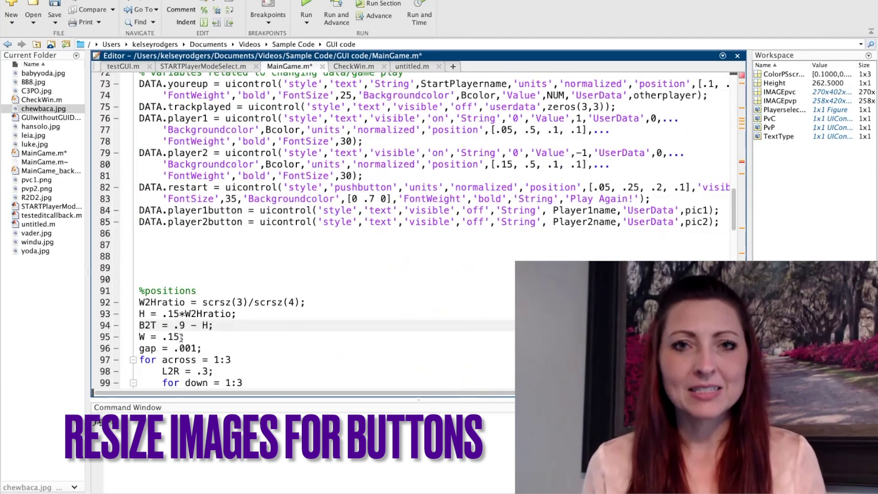
double_click(171, 336)
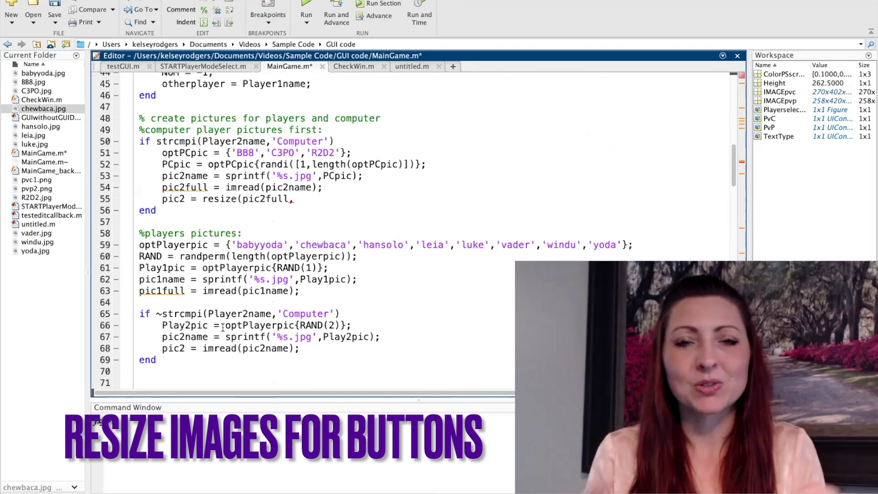
scroll(310, 221, up, 5)
text(.15*scrsz()
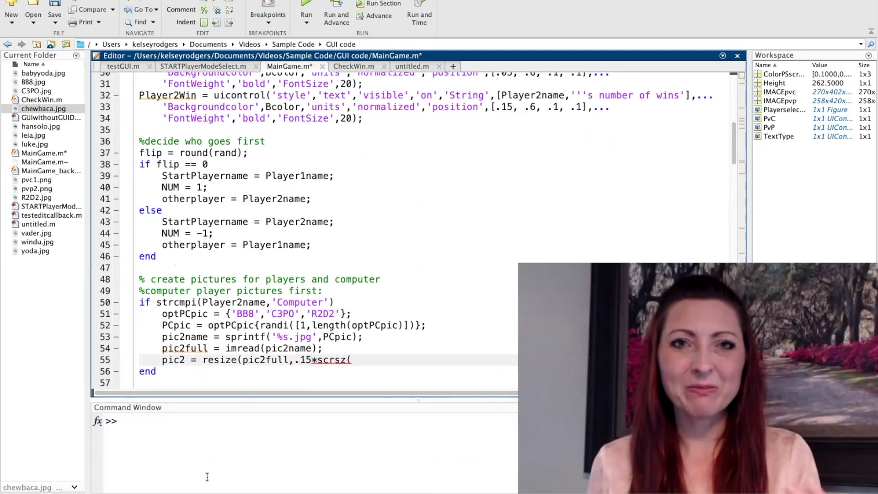
scroll(312, 220, up, 6)
drag(318, 129, 139, 130)
key(F9)
scroll(363, 281, down, 6)
Write imresize lines scaling pic1 and pic2 to width W*scrsz(3)
click(364, 280)
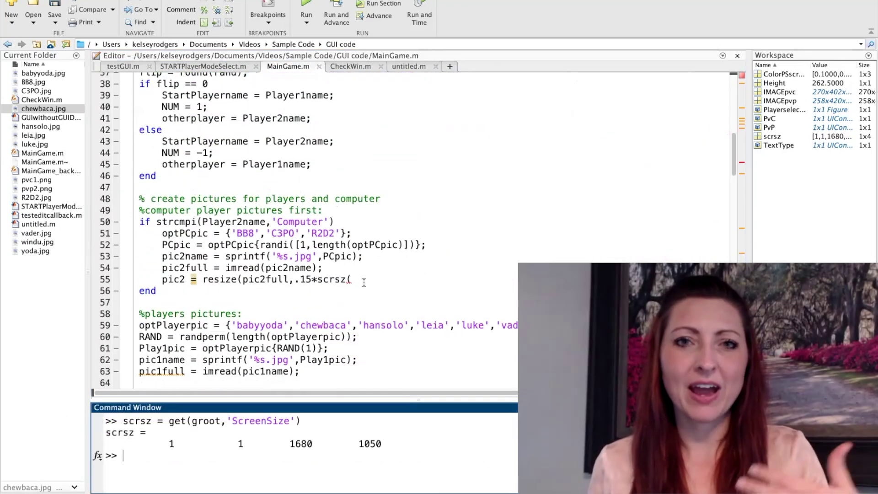
text((3),NaN)
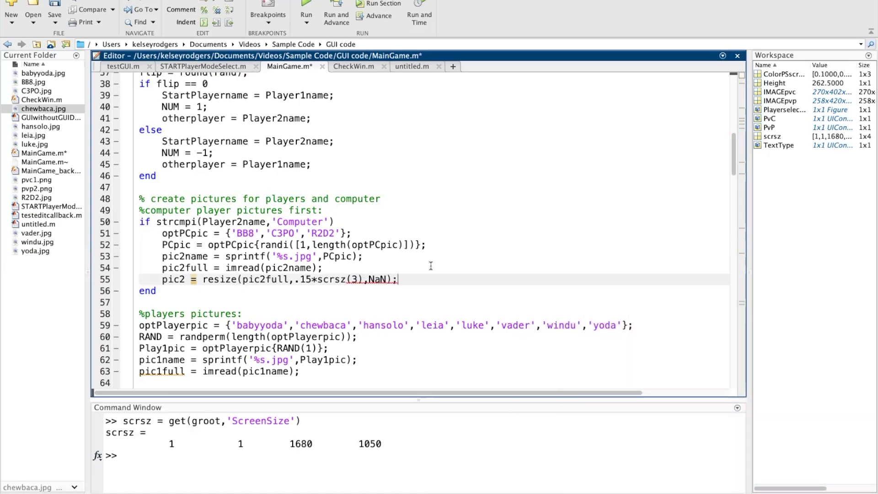
text(;)
click(231, 302)
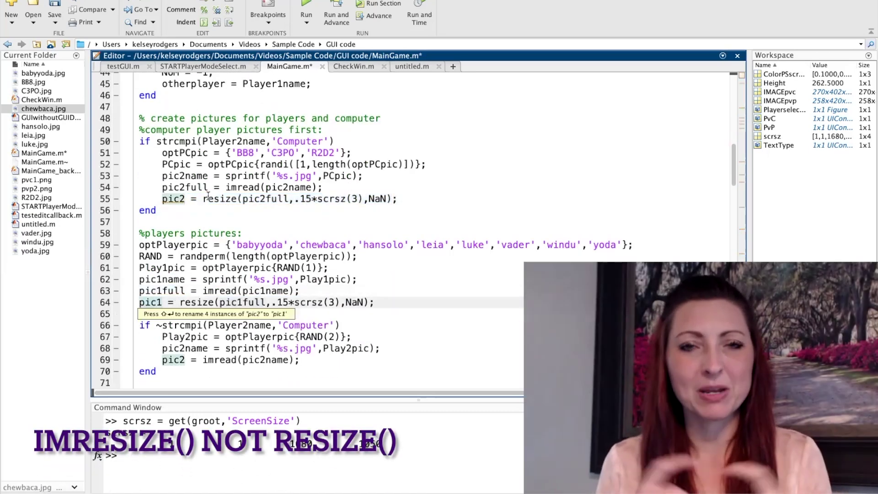
scroll(207, 199, down, 1)
key(Return)
text(pic2 = resize(pic2full,.15*scrsz(3),NaN);)
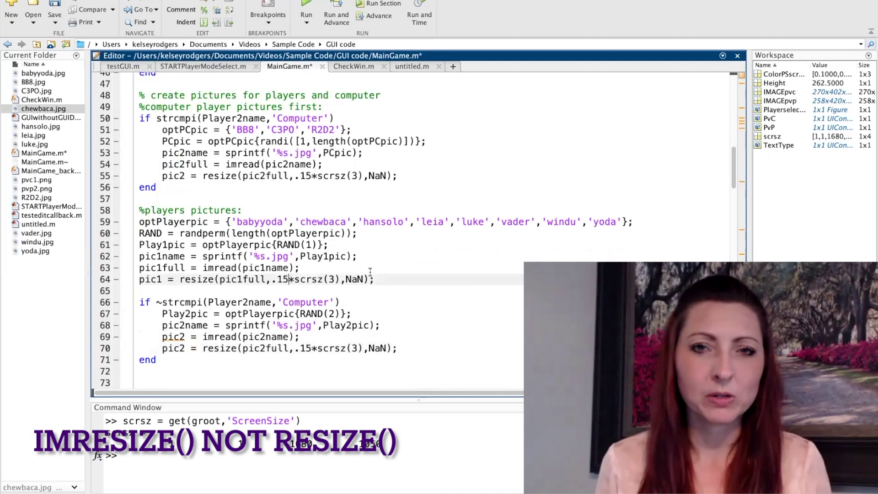
key(BackSpace)
key(BackSpace)
key(BackSpace)
text(W)
scroll(312, 177, down, 10)
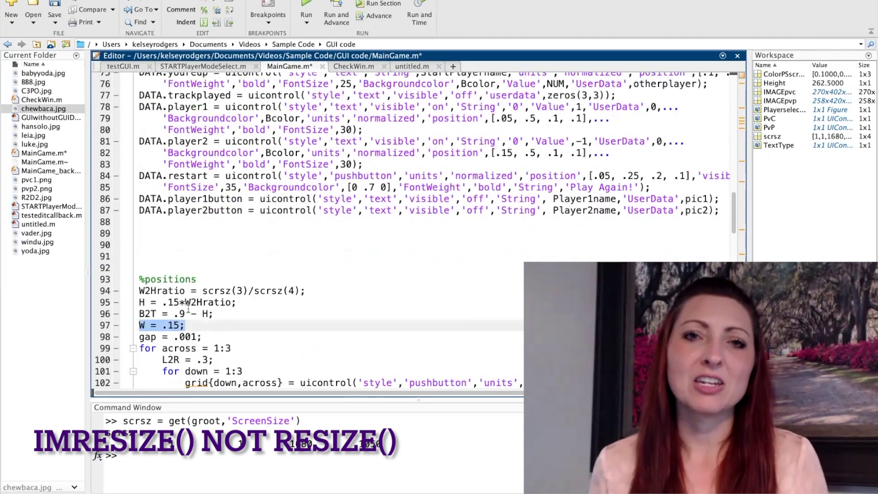
scroll(200, 235, up, 15)
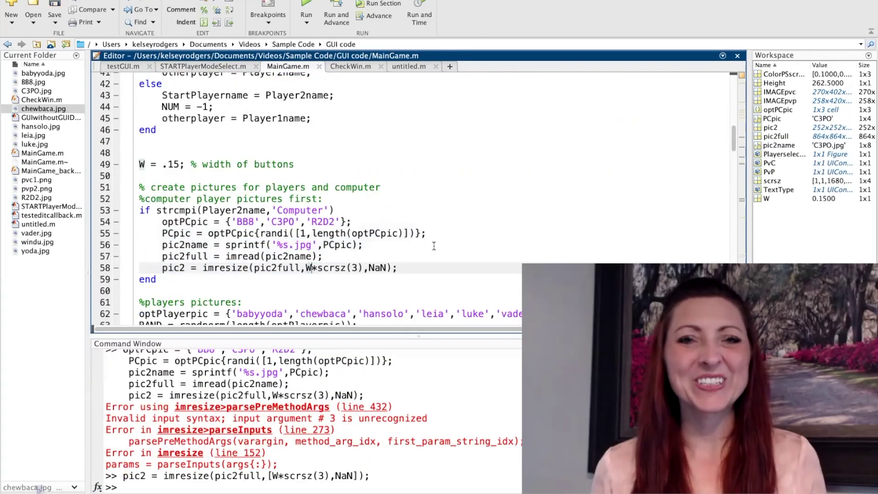
text(])
scroll(300, 277, down, 3)
text(])
scroll(371, 278, down, 2)
click(305, 291)
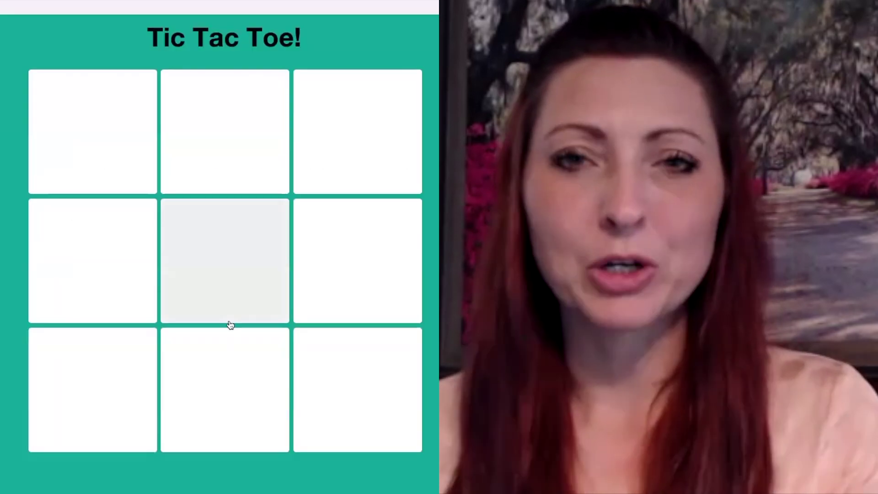
Place a piece in the centre cell of the relaunched game's board
click(231, 321)
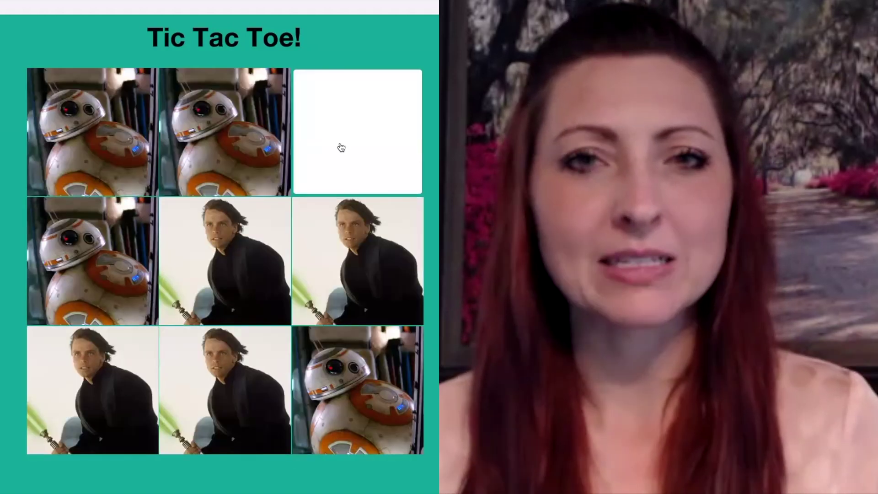
Place Luke in various cells across several quick rounds against BB8
click(339, 147)
click(143, 382)
click(195, 383)
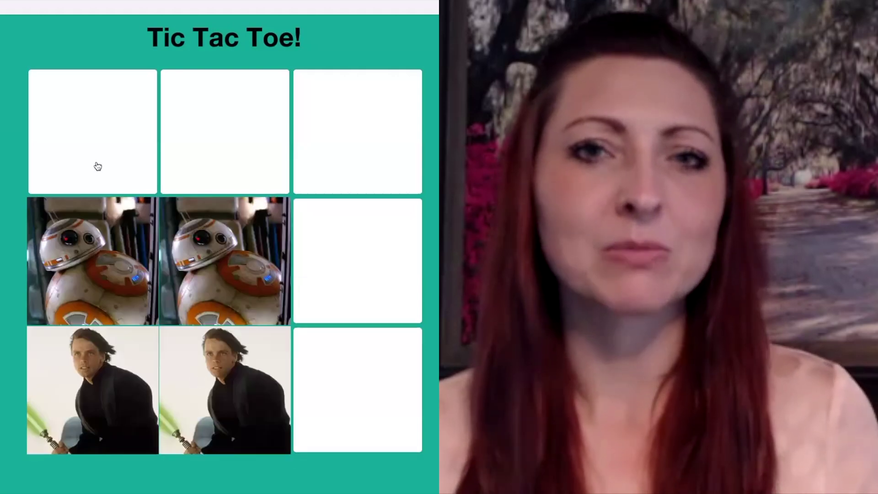
click(96, 165)
click(210, 183)
click(374, 284)
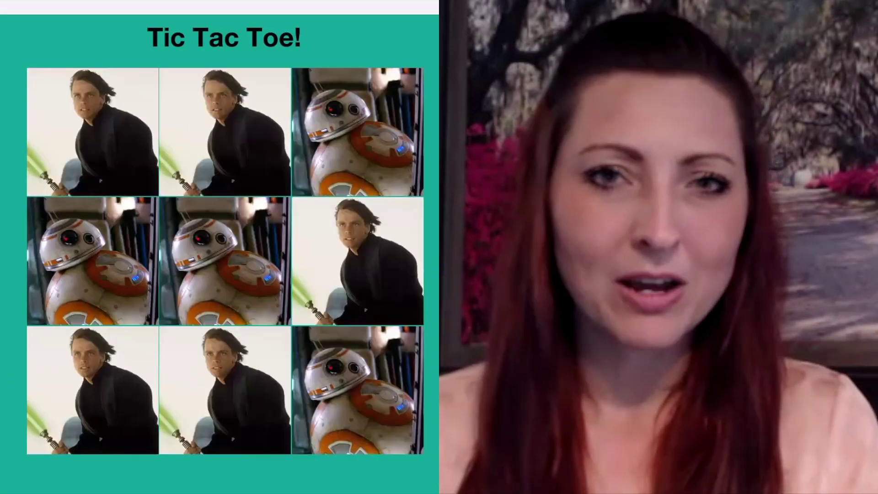
click(131, 363)
click(230, 360)
click(141, 302)
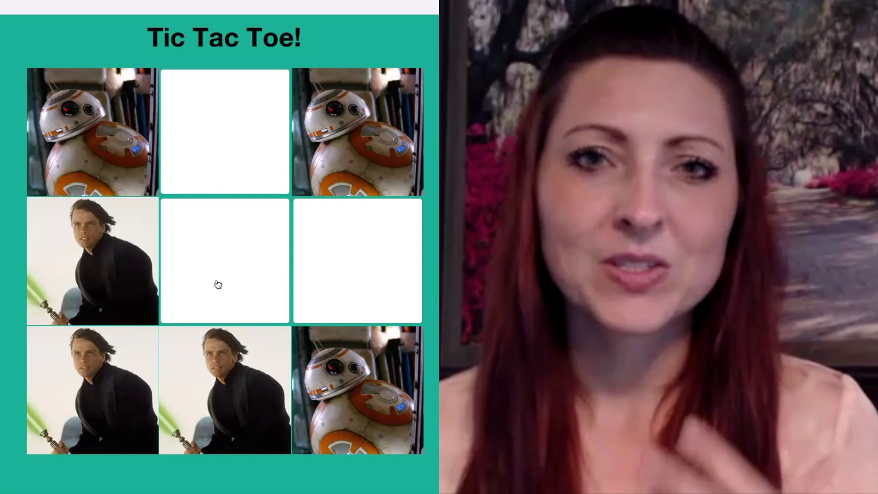